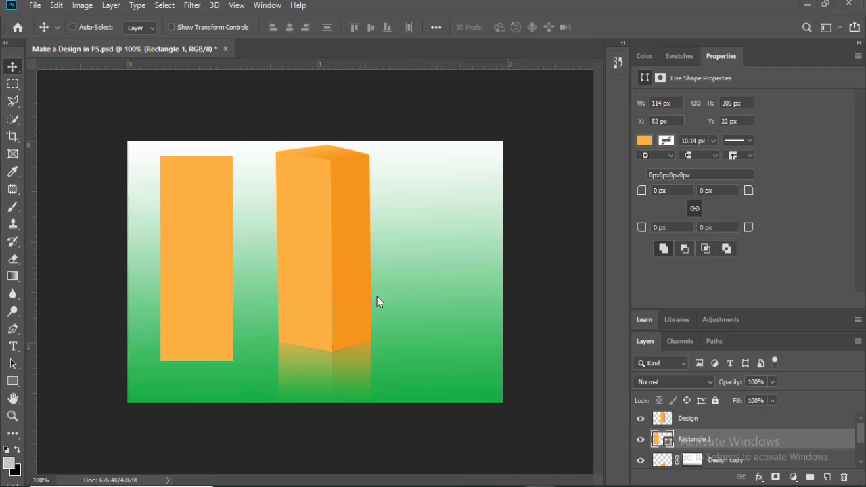
Step: Hide the Design and Design copy layers and move the orange rectangle toward the middle of the canvas
{"action": "left_click", "coordinate": [641, 462]}
{"action": "left_click", "coordinate": [641, 420]}
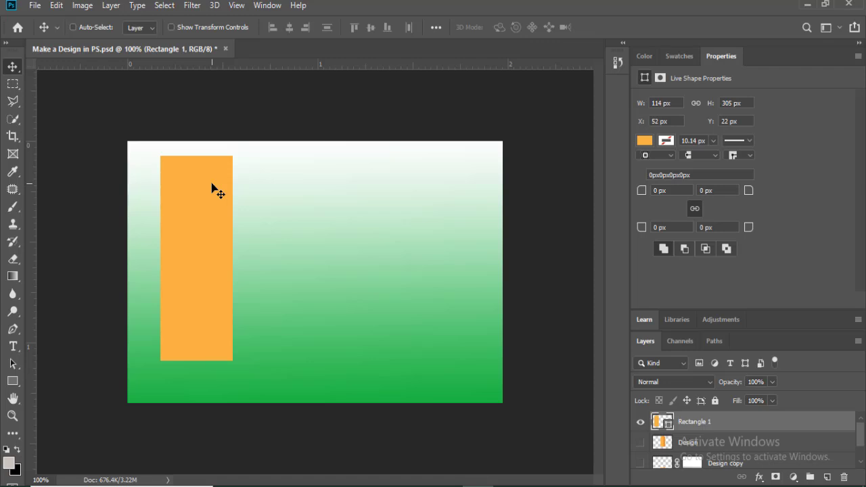
{"action": "left_click_drag", "start_coordinate": [207, 263], "coordinate": [278, 264]}
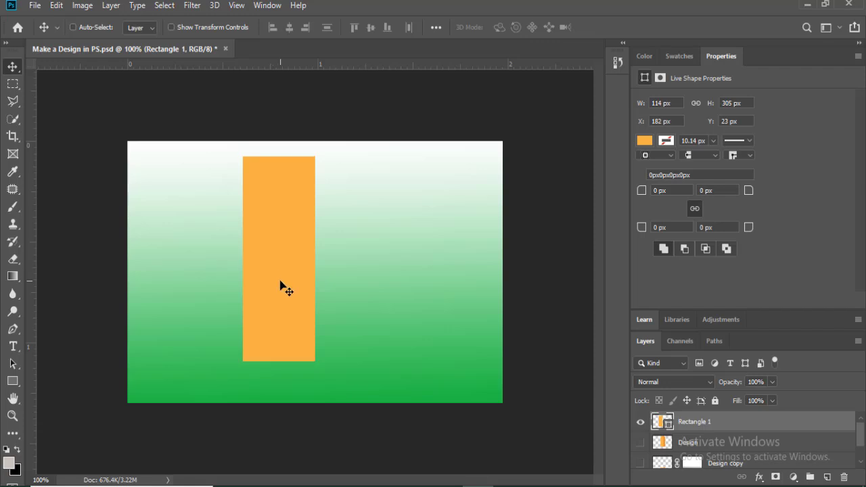
Step: Duplicate the rectangle layer and skew the original into a left box face with top and bottom edges slanting down to the right
{"action": "key", "text": "ctrl"}
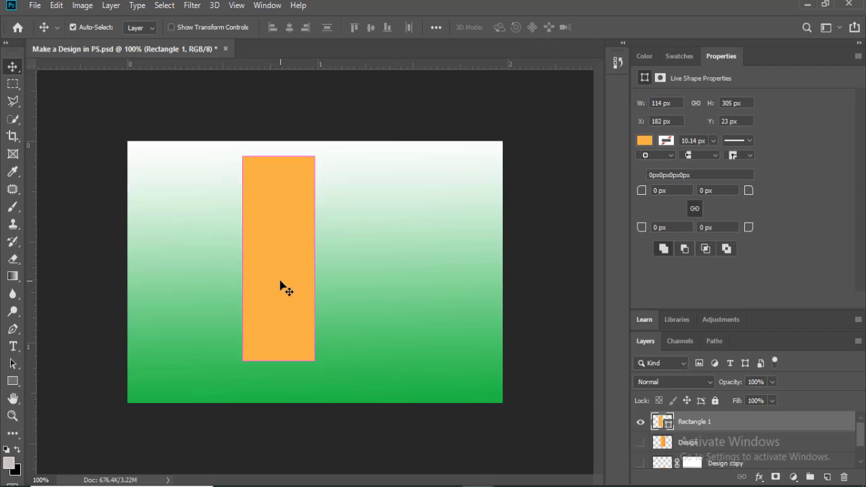
{"action": "key", "text": "ctrl+j"}
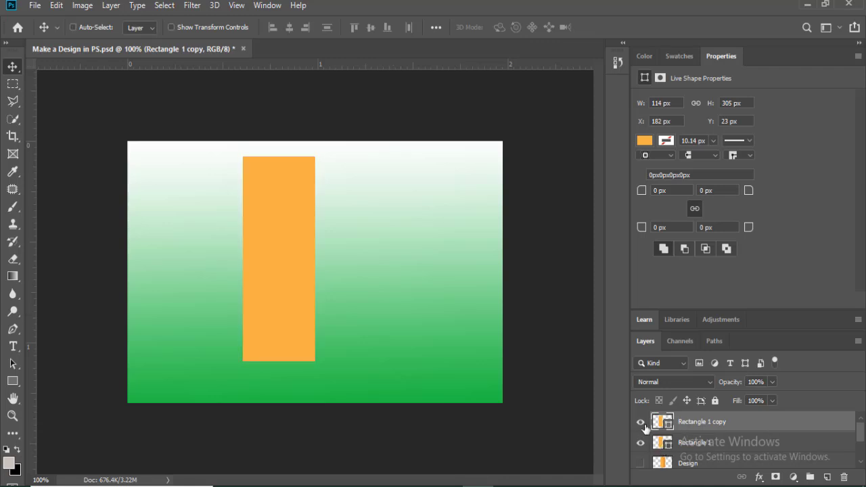
{"action": "left_click", "coordinate": [696, 444]}
{"action": "key", "text": "ctrl"}
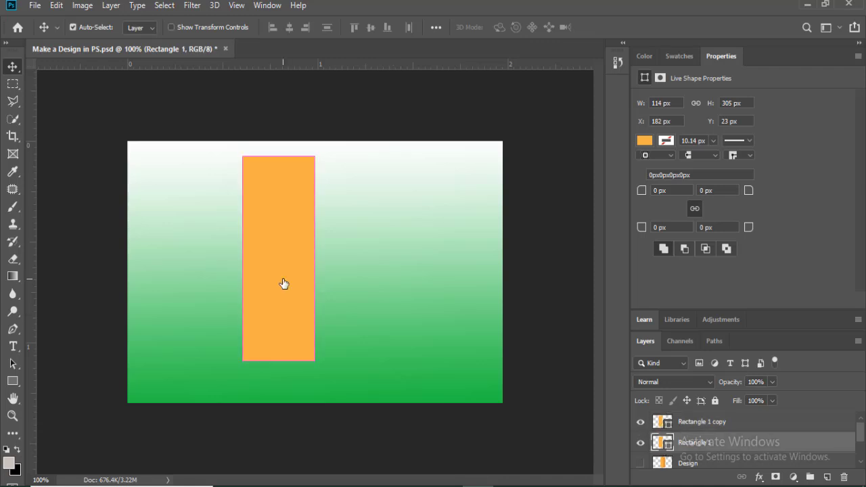
{"action": "key", "text": "ctrl+t"}
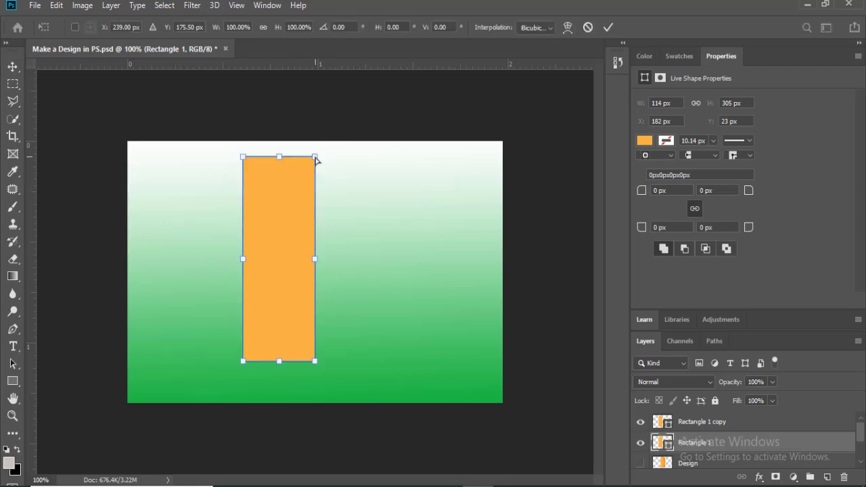
{"action": "left_click_drag", "start_coordinate": [315, 160], "coordinate": [316, 170]}
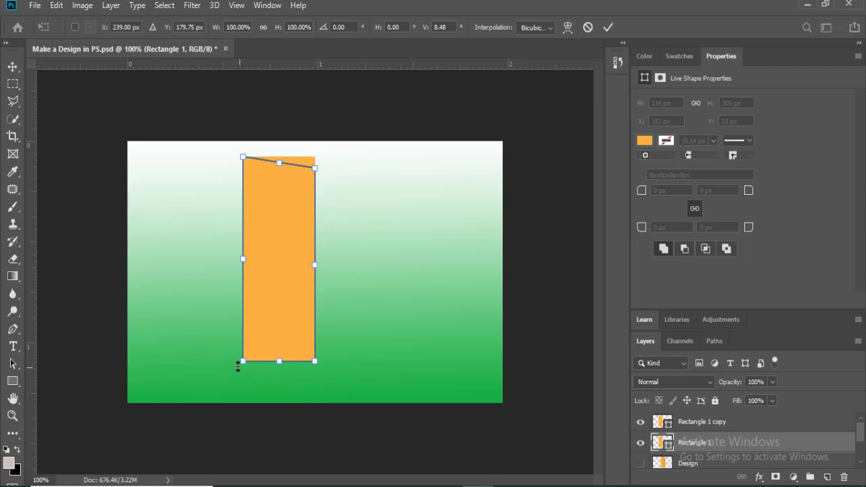
{"action": "left_click_drag", "start_coordinate": [241, 360], "coordinate": [244, 350]}
{"action": "key", "text": "Return"}
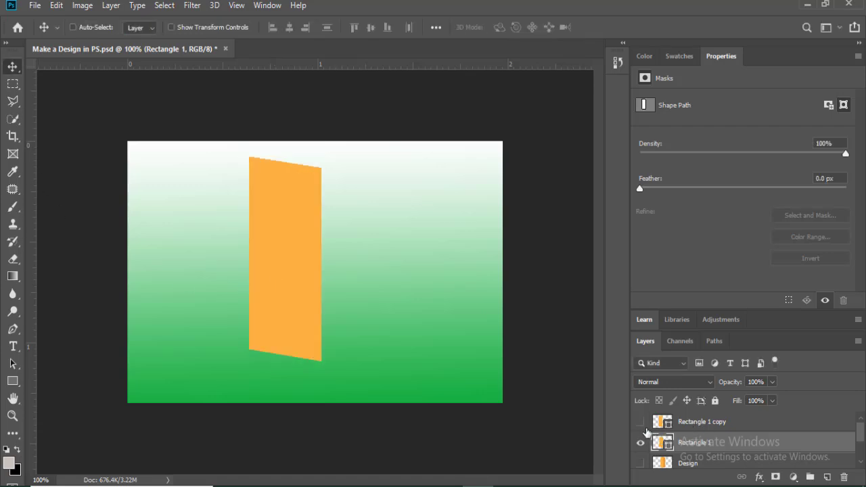
Step: Place the rectangle copy against the left face's right edge, narrow it to about 80% width and skew it into the right face
{"action": "key", "text": "ctrl+z"}
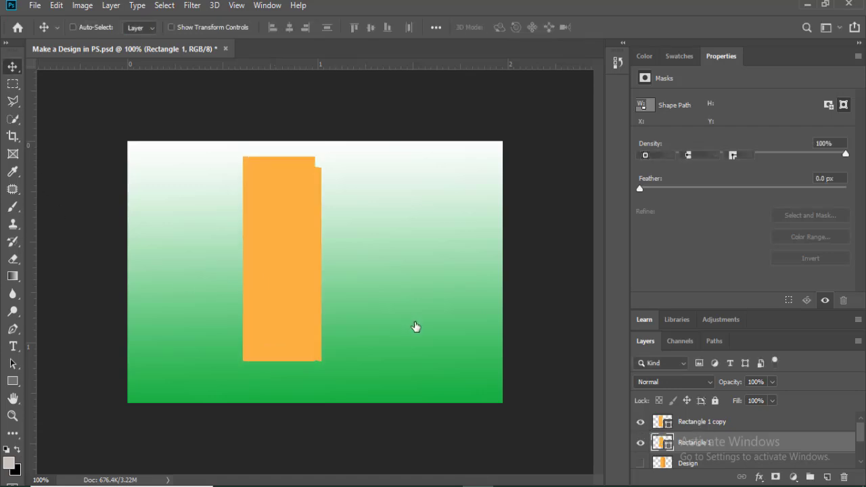
{"action": "key", "text": "ctrl+t"}
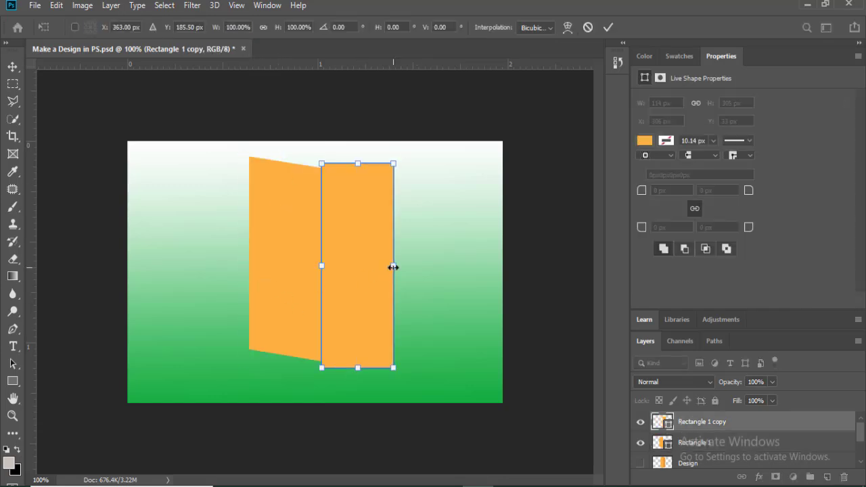
{"action": "left_click_drag", "start_coordinate": [392, 268], "coordinate": [379, 267]}
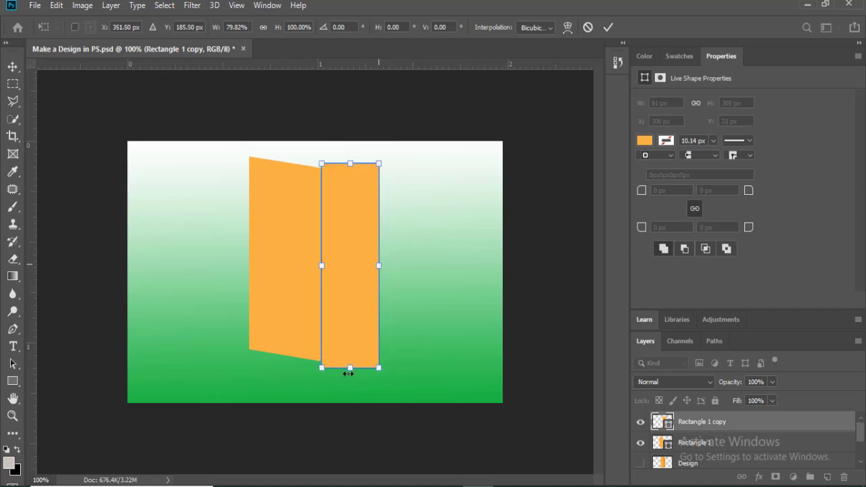
{"action": "left_click_drag", "start_coordinate": [323, 367], "coordinate": [325, 363]}
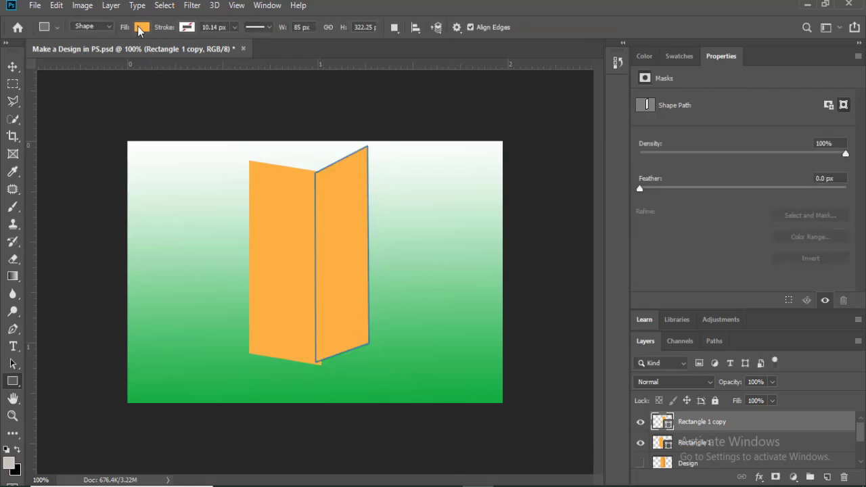
Step: Fill the right face with the darker orange from the recently used colors
{"action": "left_click", "coordinate": [141, 27]}
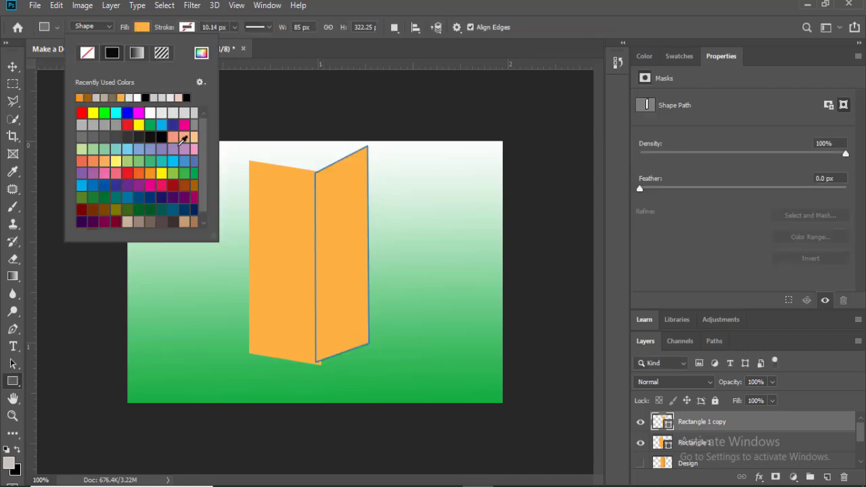
{"action": "left_click", "coordinate": [80, 98]}
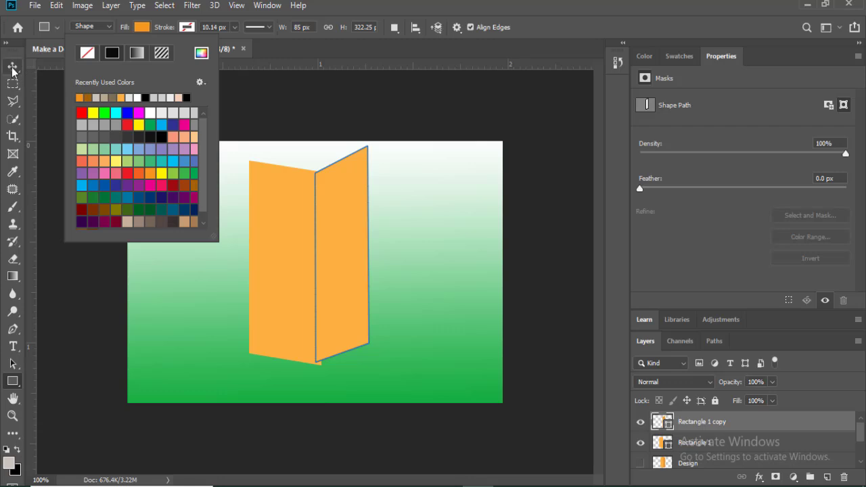
{"action": "left_click", "coordinate": [58, 88]}
{"action": "key", "text": "v"}
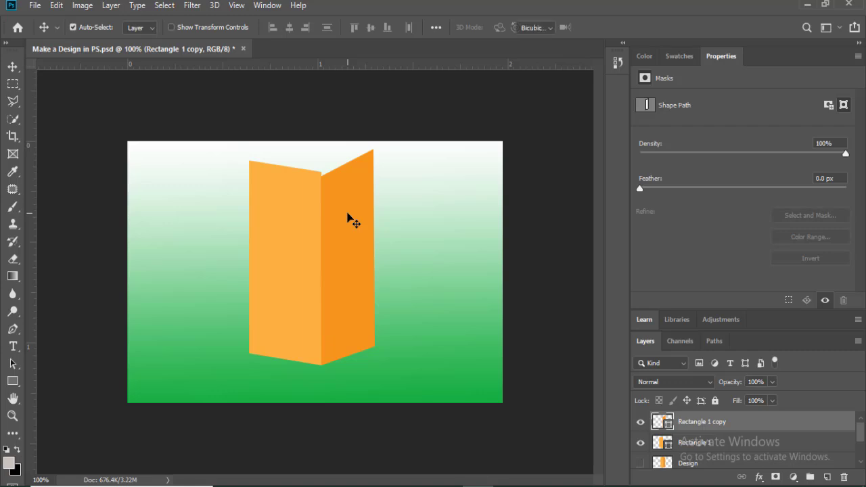
Step: Transform the right face again, making it narrower with a gentler slant so it meets the left face along the shared edge
{"action": "key", "text": "ctrl+t"}
{"action": "left_click_drag", "start_coordinate": [322, 151], "coordinate": [322, 144]}
{"action": "left_click_drag", "start_coordinate": [364, 166], "coordinate": [369, 159]}
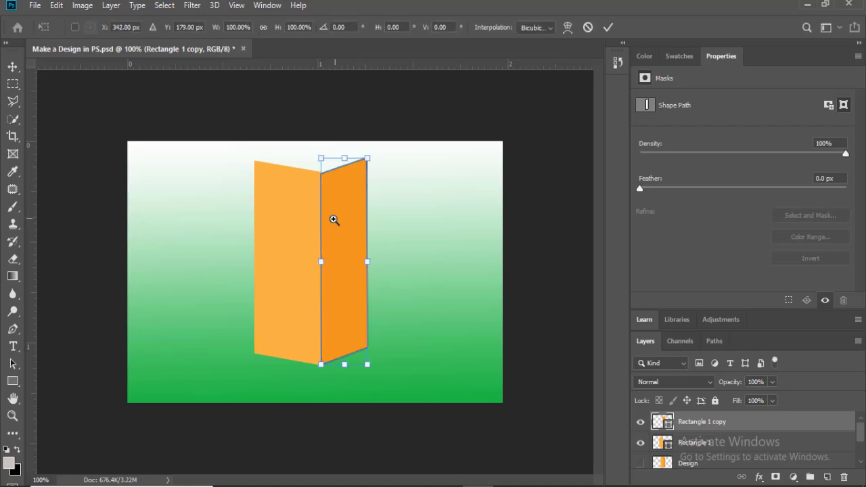
{"action": "left_click", "coordinate": [334, 220]}
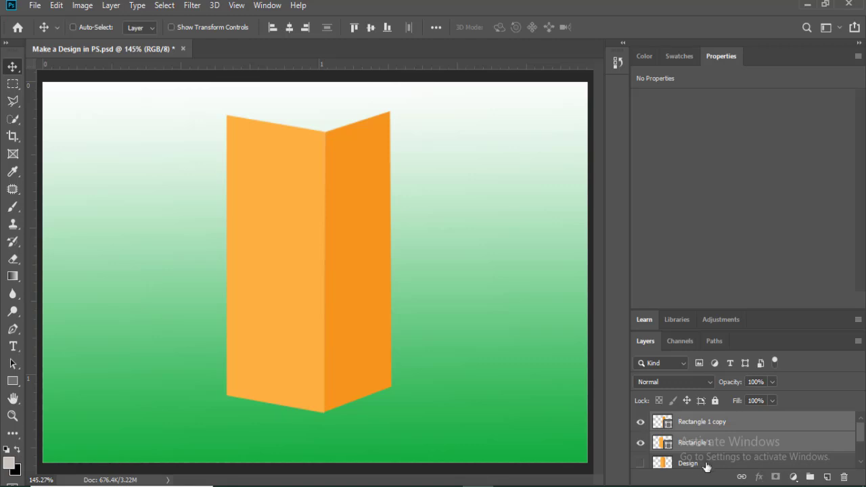
Step: Add two new layers above Rectangle 1 copy, outline the box's top face with the Pen tool and convert the path to a selection
{"action": "left_click", "coordinate": [708, 423]}
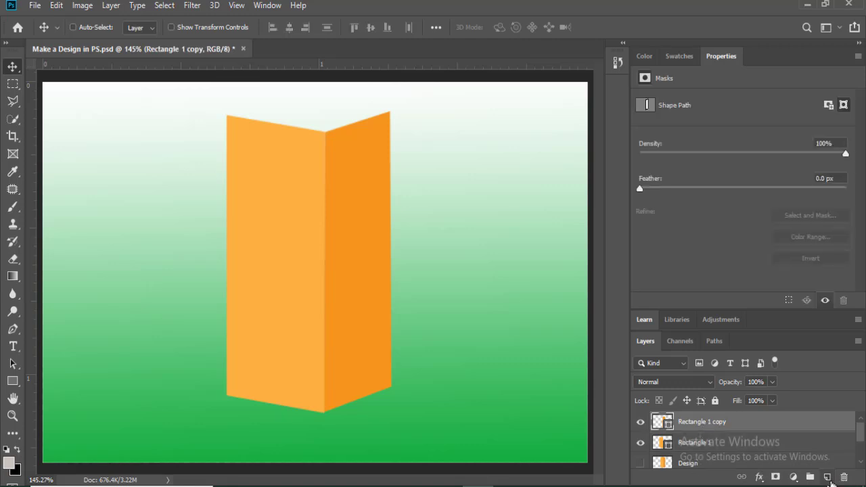
{"action": "double_click", "coordinate": [829, 479]}
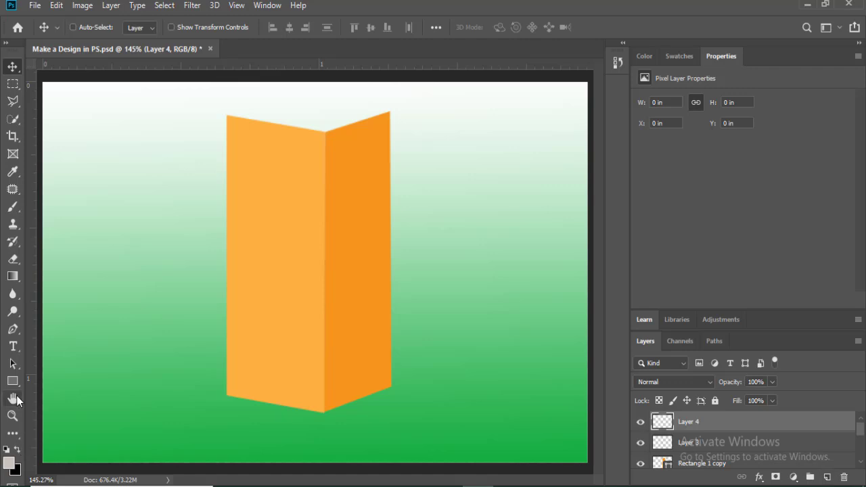
{"action": "key", "text": "p"}
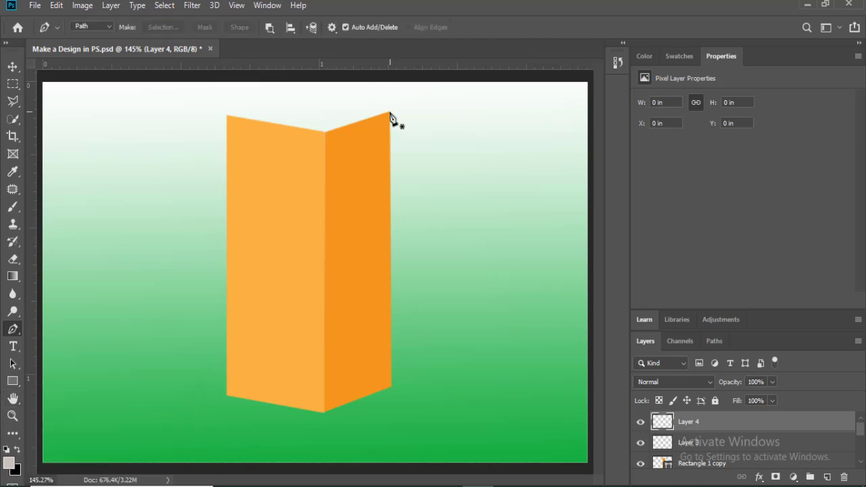
{"action": "left_click_drag", "start_coordinate": [390, 112], "coordinate": [318, 88]}
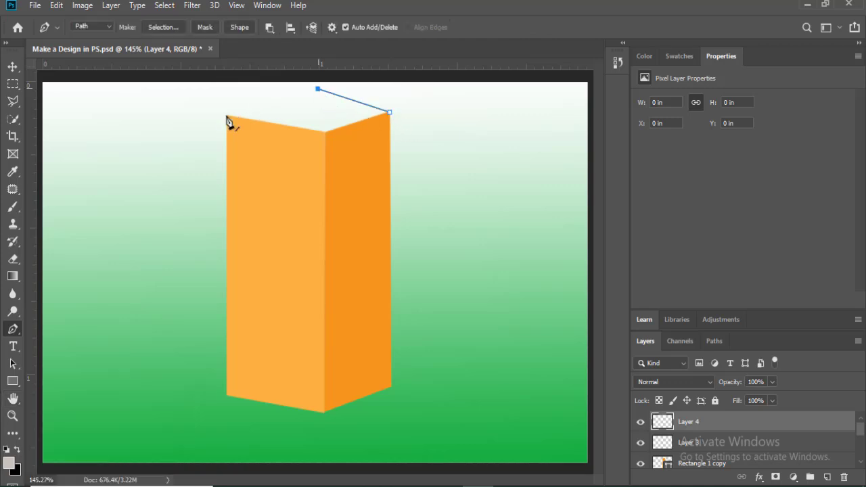
{"action": "left_click", "coordinate": [227, 115]}
{"action": "left_click", "coordinate": [325, 133]}
{"action": "left_click", "coordinate": [390, 113]}
{"action": "key", "text": "ctrl+Return"}
Step: Try to nudge the top-face selection to the right
{"action": "left_click", "coordinate": [17, 71]}
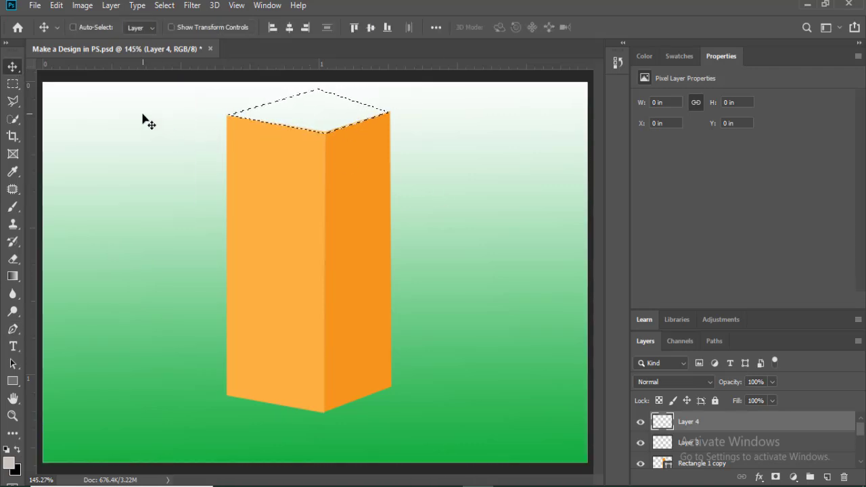
{"action": "key", "text": "Right"}
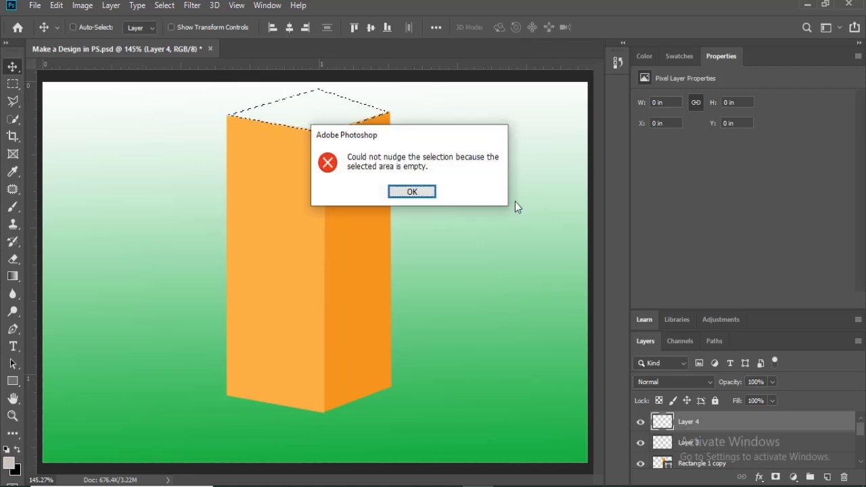
{"action": "left_click", "coordinate": [426, 193]}
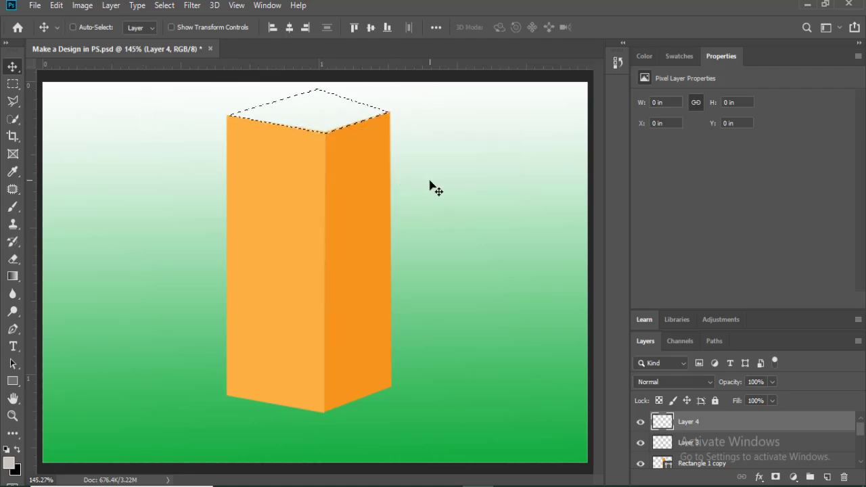
{"action": "key", "text": "Right"}
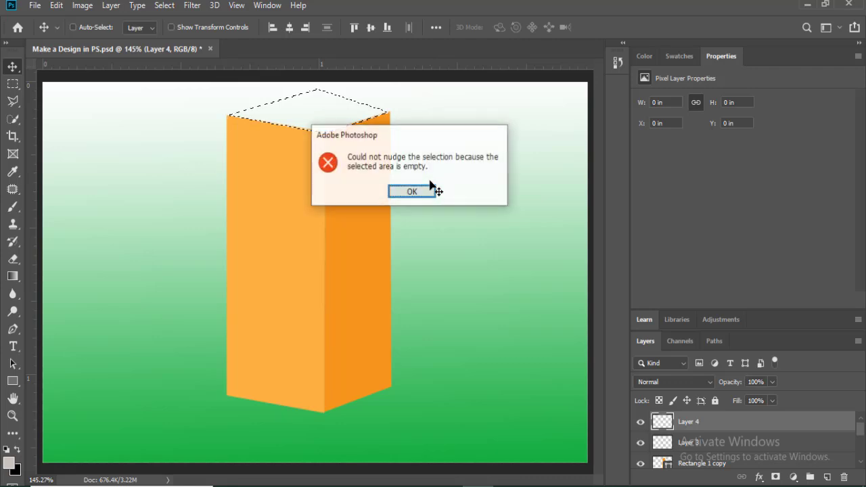
{"action": "left_click", "coordinate": [413, 191]}
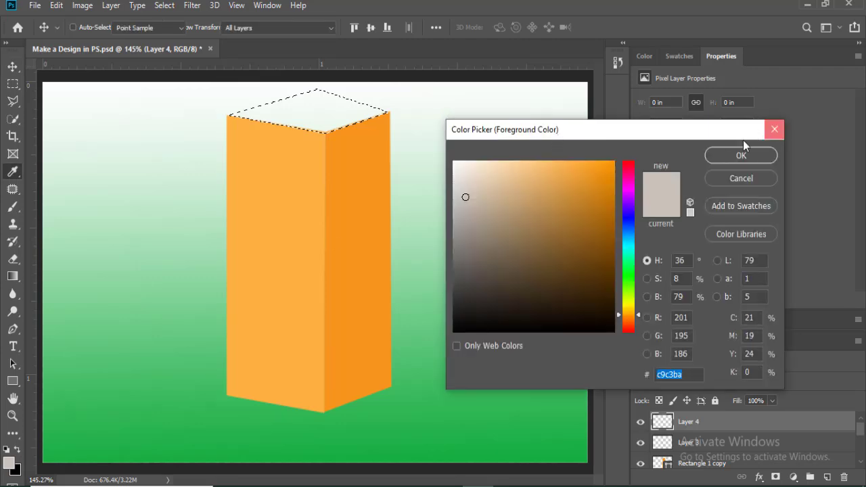
{"action": "left_click", "coordinate": [742, 156]}
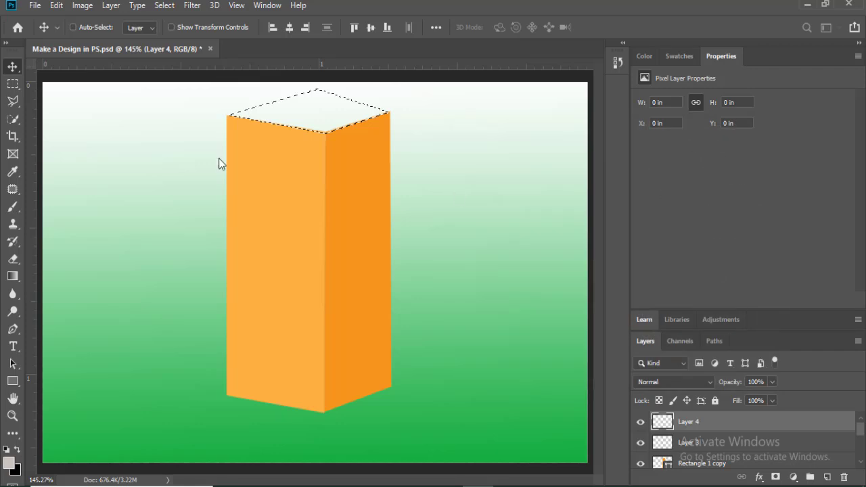
{"action": "key", "text": "u"}
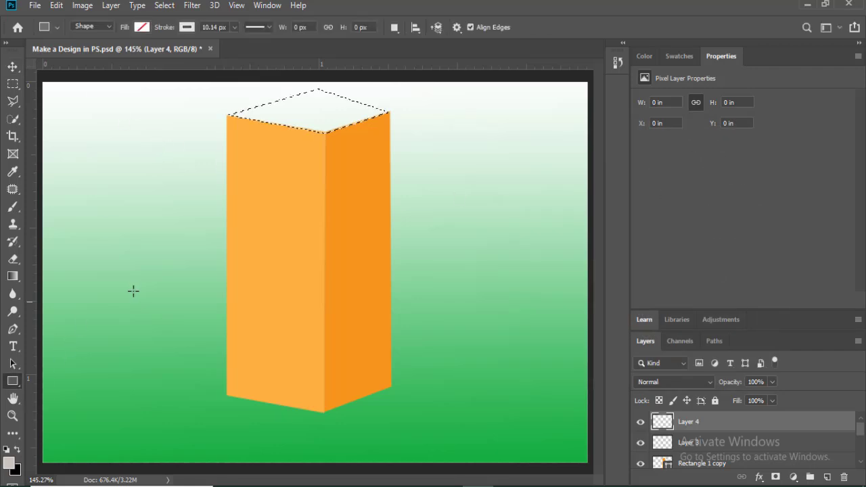
Step: Start editing the Gradient tool's gradient and set its first color stop to the light orange fcb040 sampled from the left face
{"action": "left_click", "coordinate": [12, 278]}
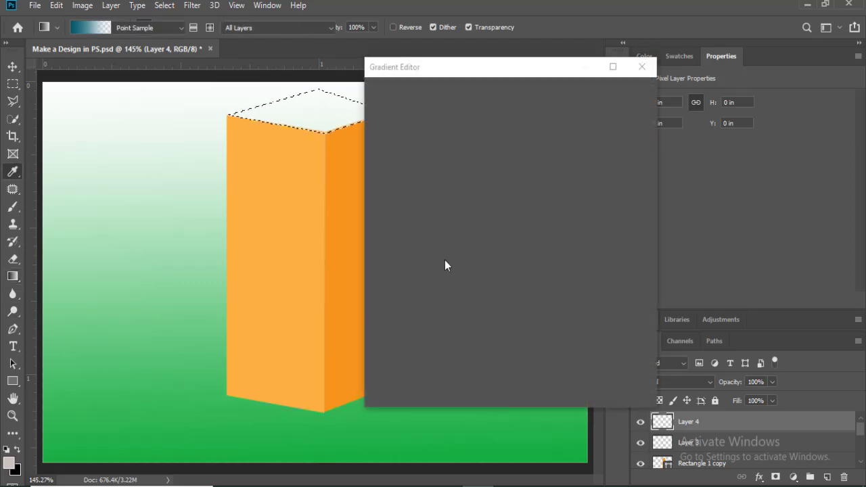
{"action": "left_click", "coordinate": [382, 314]}
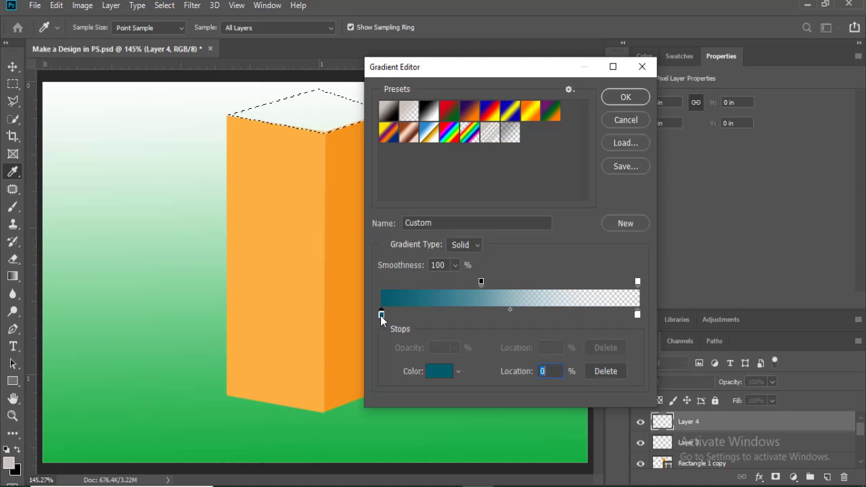
{"action": "left_click", "coordinate": [435, 377]}
{"action": "left_click", "coordinate": [300, 286]}
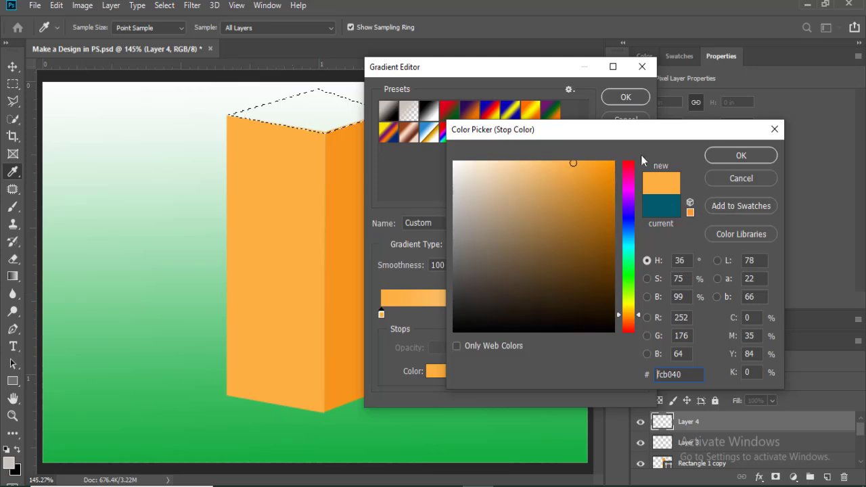
{"action": "left_click_drag", "start_coordinate": [595, 143], "coordinate": [461, 155]}
{"action": "left_click", "coordinate": [599, 168]}
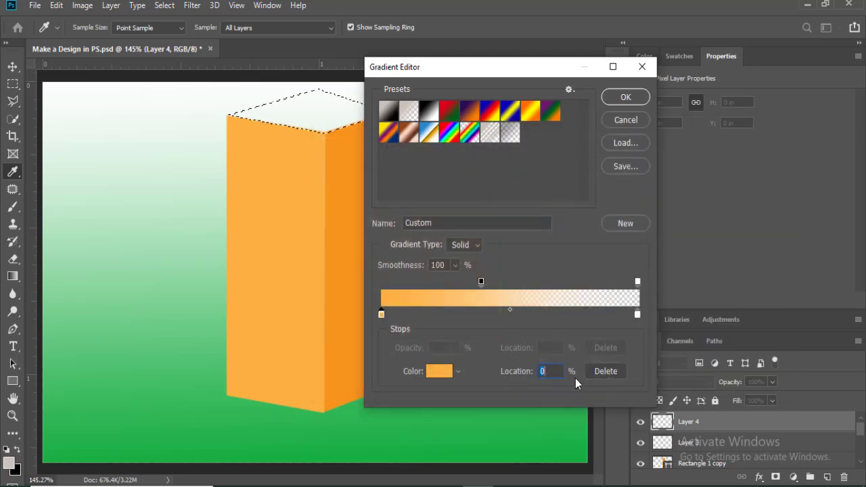
Step: Set the gradient's end color stop to the darker orange sampled from the right face (RGB 247, 148, 29) and accept the gradient
{"action": "left_click", "coordinate": [635, 315]}
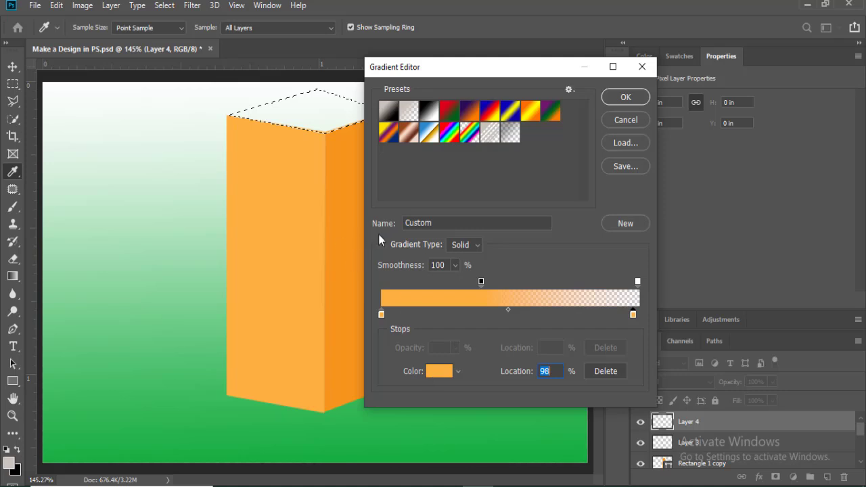
{"action": "left_click_drag", "start_coordinate": [388, 149], "coordinate": [397, 155]}
{"action": "left_click", "coordinate": [344, 179]}
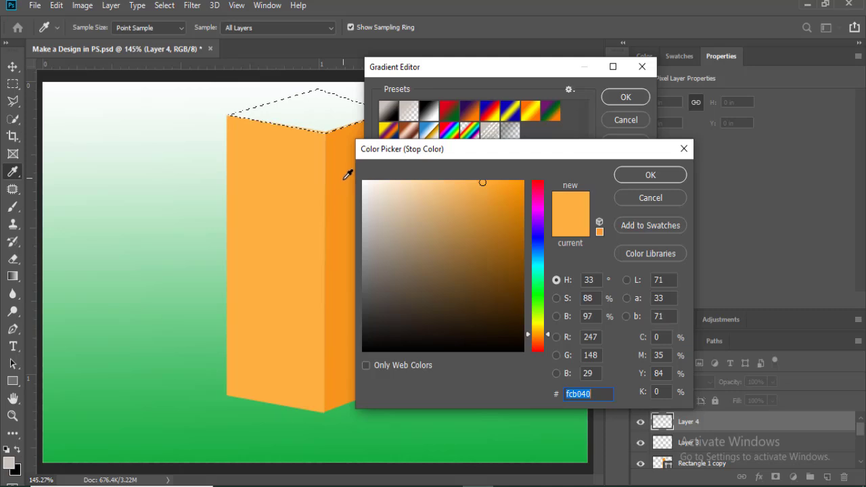
{"action": "left_click", "coordinate": [650, 175]}
{"action": "key", "text": "Return"}
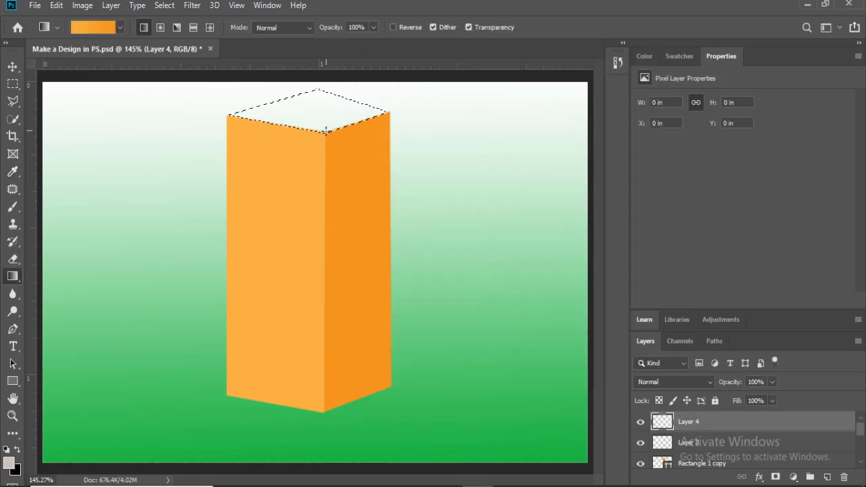
Step: Fill the box's top-face selection with the orange gradient from front to back corner, and merge Layer 4, Layer 3 and Rectangle 1 copy
{"action": "left_click_drag", "start_coordinate": [326, 132], "coordinate": [319, 88]}
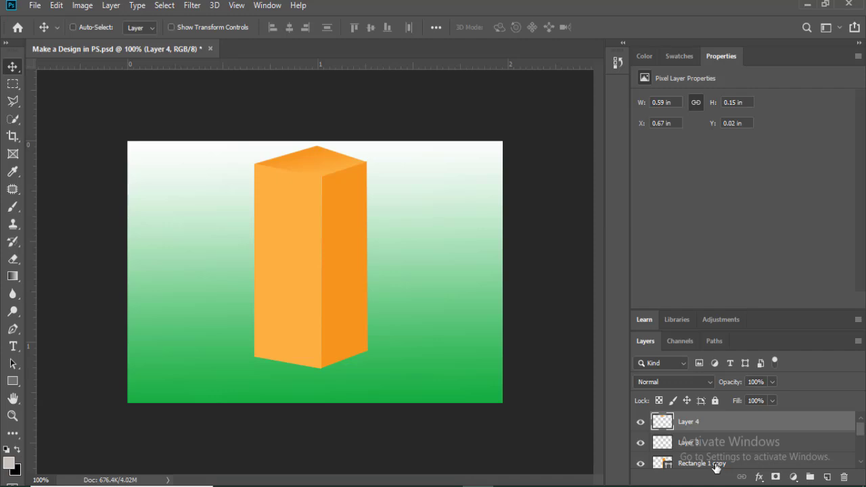
{"action": "left_click", "coordinate": [716, 466], "text": "shift"}
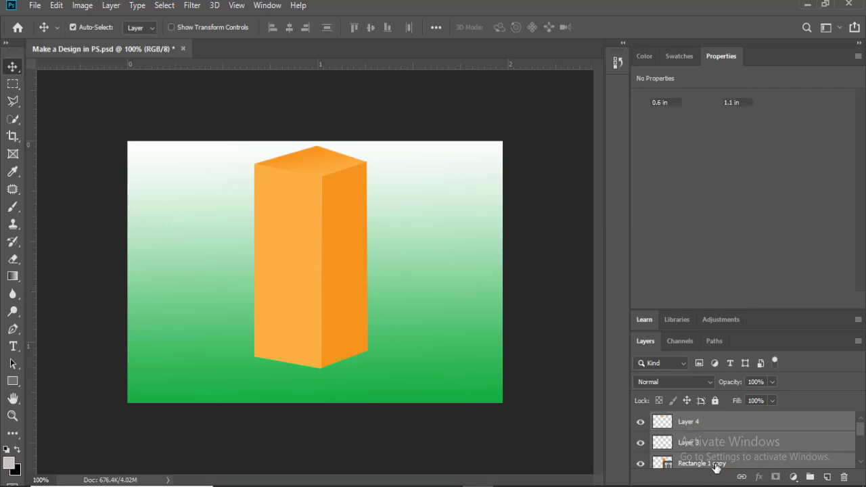
{"action": "key", "text": "ctrl+e"}
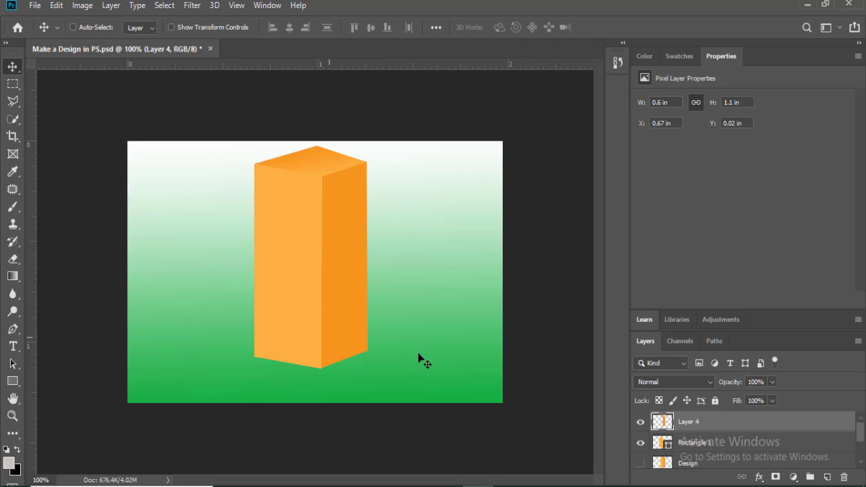
Step: Merge Rectangle 1 into Layer 4 and nudge the complete box slightly to the right
{"action": "left_click", "coordinate": [641, 422]}
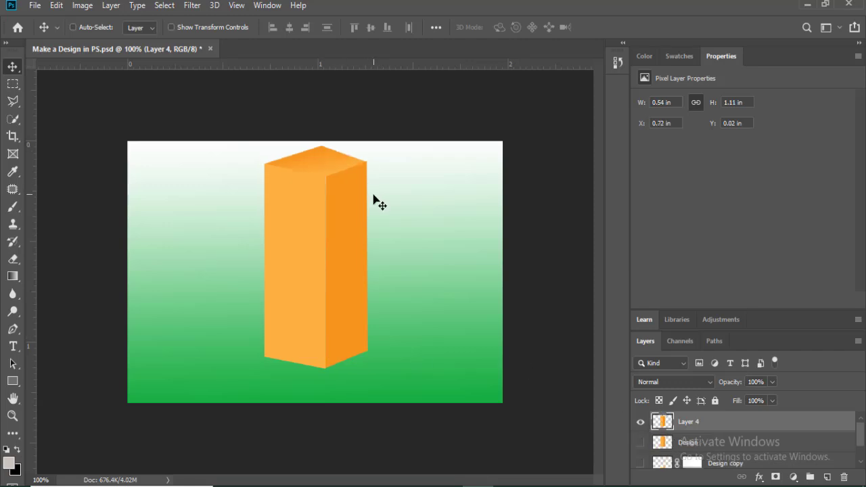
{"action": "key", "text": "Right"}
{"action": "key", "text": "Right"}
{"action": "key", "text": "Right"}
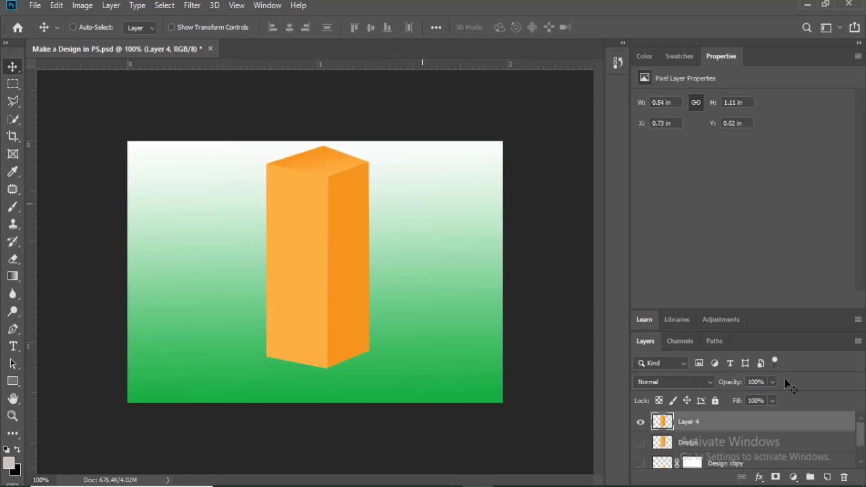
Step: Duplicate Layer 4, and rotate the copy 180° and flip it horizontally to mirror the box upside down
{"action": "key", "text": "ctrl+j"}
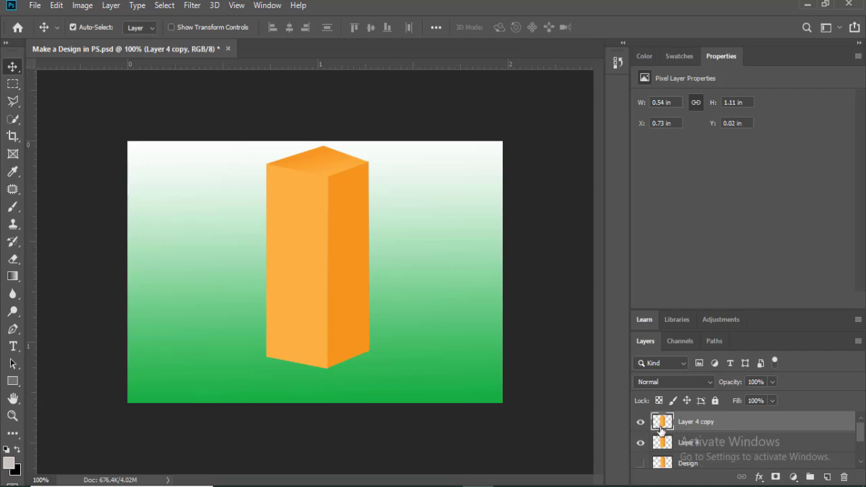
{"action": "key", "text": "ctrl+t"}
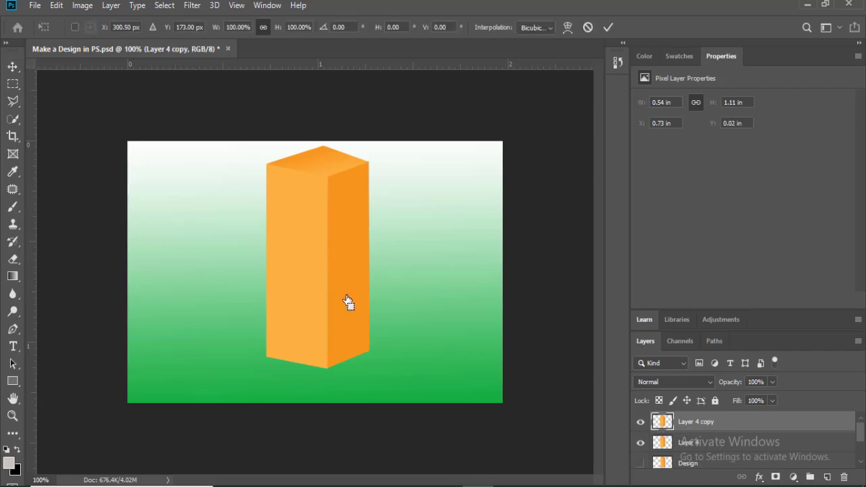
{"action": "right_click", "coordinate": [347, 301]}
{"action": "left_click", "coordinate": [381, 421]}
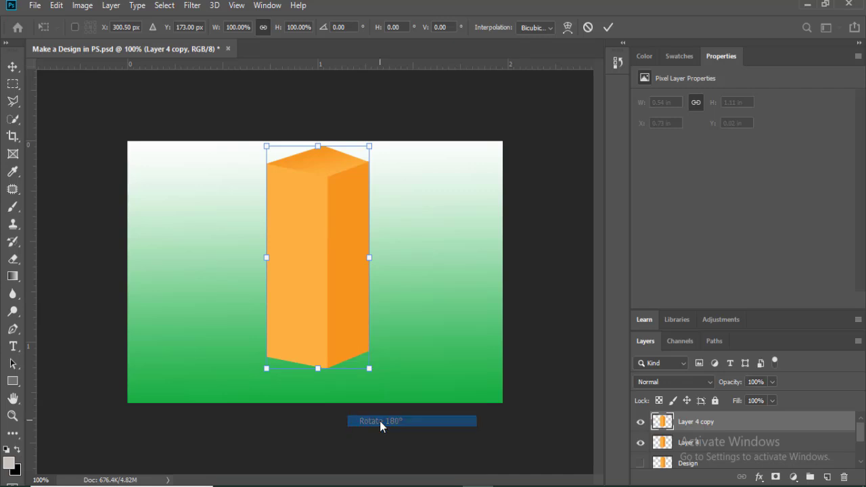
{"action": "right_click", "coordinate": [354, 312]}
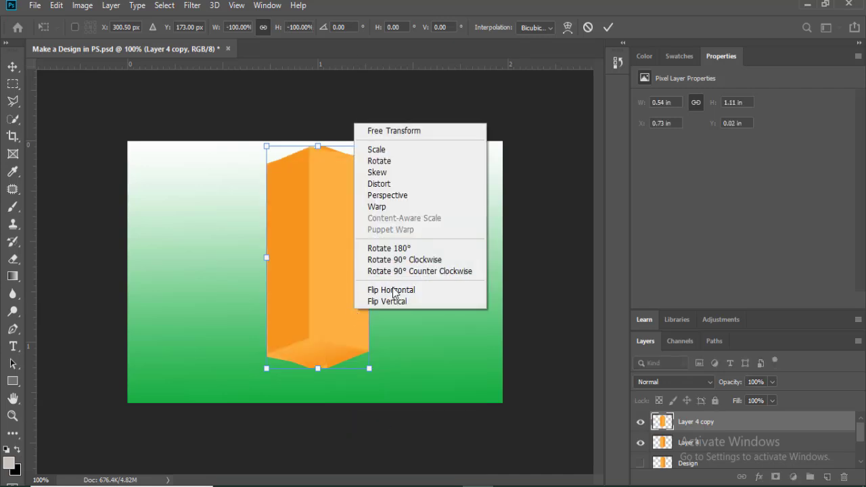
{"action": "left_click", "coordinate": [382, 291]}
{"action": "key", "text": "Return"}
Step: Move the mirrored box copy straight down until its tip meets the original box's bottom corner, at Y 1.13 in
{"action": "key", "text": "shift+Down"}
{"action": "key", "text": "shift+Down"}
{"action": "key", "text": "shift+Down"}
{"action": "key", "text": "shift+Down"}
{"action": "key", "text": "shift+Down"}
{"action": "key", "text": "shift+Down"}
{"action": "key", "text": "shift+Down"}
{"action": "key", "text": "shift+Down"}
{"action": "key", "text": "shift+Down"}
{"action": "key", "text": "shift+Down"}
{"action": "key", "text": "shift+Down"}
{"action": "key", "text": "shift+Down"}
{"action": "key", "text": "shift+Down"}
{"action": "key", "text": "shift+Down"}
{"action": "key", "text": "shift+Down"}
{"action": "key", "text": "shift+Down"}
{"action": "key", "text": "shift+Down"}
{"action": "key", "text": "shift+Down"}
{"action": "key", "text": "shift+Down"}
{"action": "key", "text": "shift+Down"}
Step: Start a Perspective Warp on Layer 4 copy and lay out two joined planes over the visible left and right faces
{"action": "left_click", "coordinate": [56, 5]}
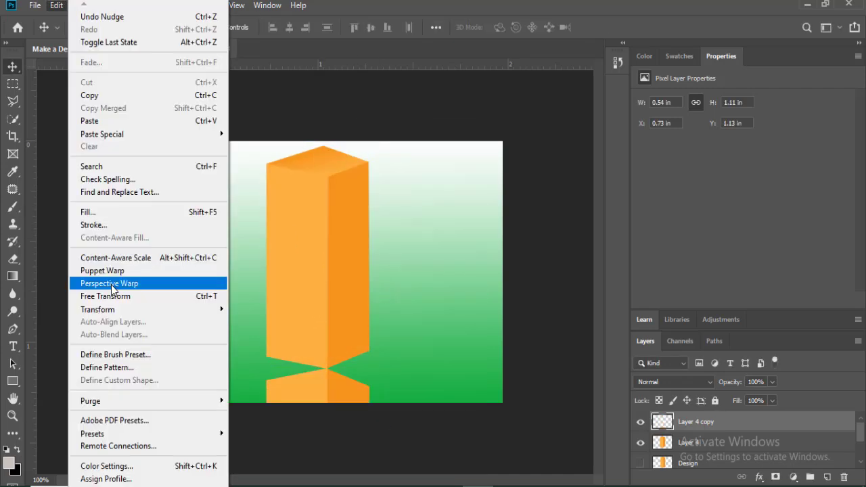
{"action": "left_click", "coordinate": [112, 285]}
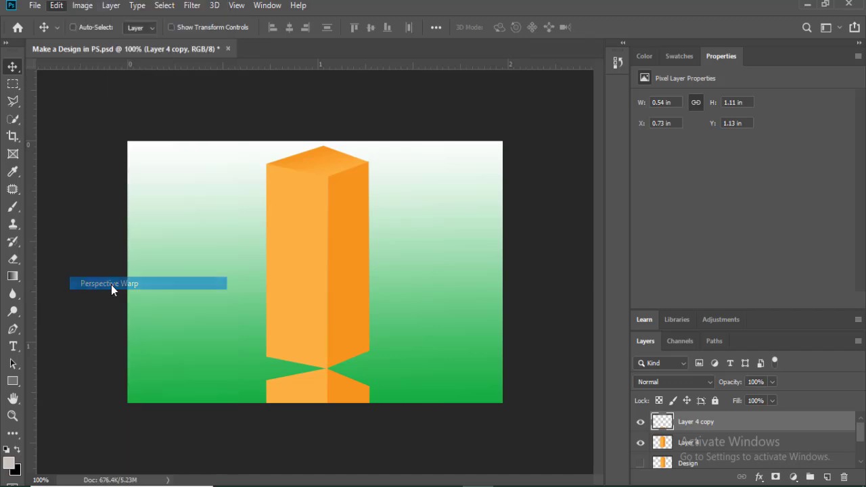
{"action": "left_click", "coordinate": [331, 386]}
{"action": "left_click_drag", "start_coordinate": [201, 430], "coordinate": [352, 475]}
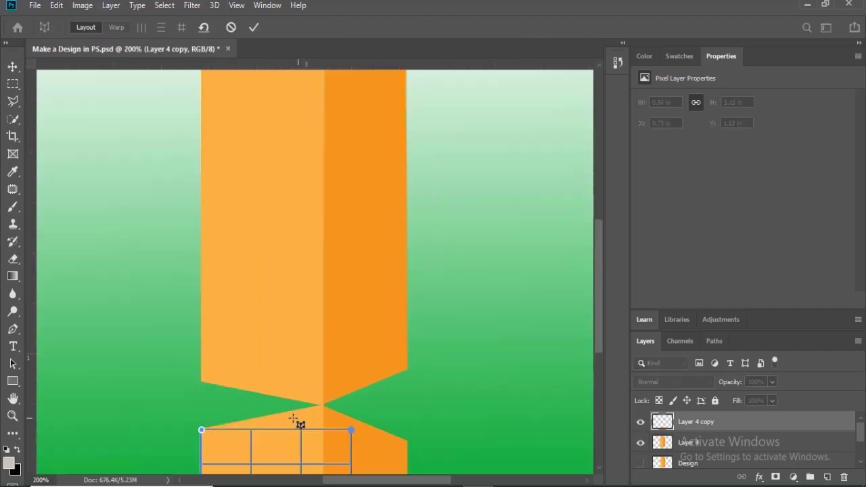
{"action": "left_click_drag", "start_coordinate": [328, 417], "coordinate": [328, 401]}
{"action": "left_click_drag", "start_coordinate": [267, 433], "coordinate": [266, 402]}
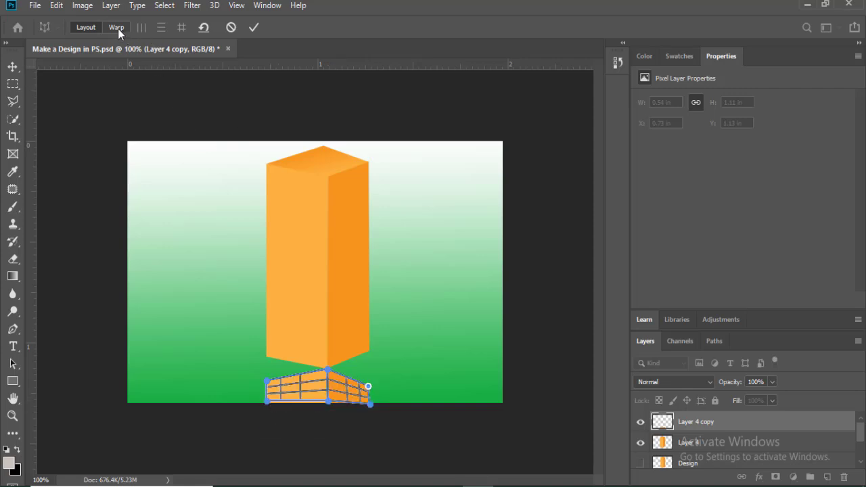
Step: Warp the mirrored copy's upper outer corners up to meet the original box's bottom edges and apply the Perspective Warp
{"action": "left_click", "coordinate": [118, 28]}
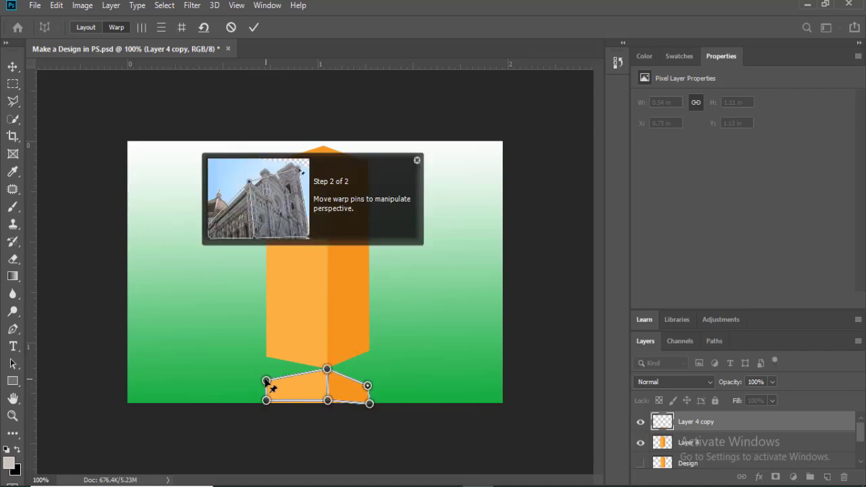
{"action": "left_click_drag", "start_coordinate": [267, 382], "coordinate": [266, 371]}
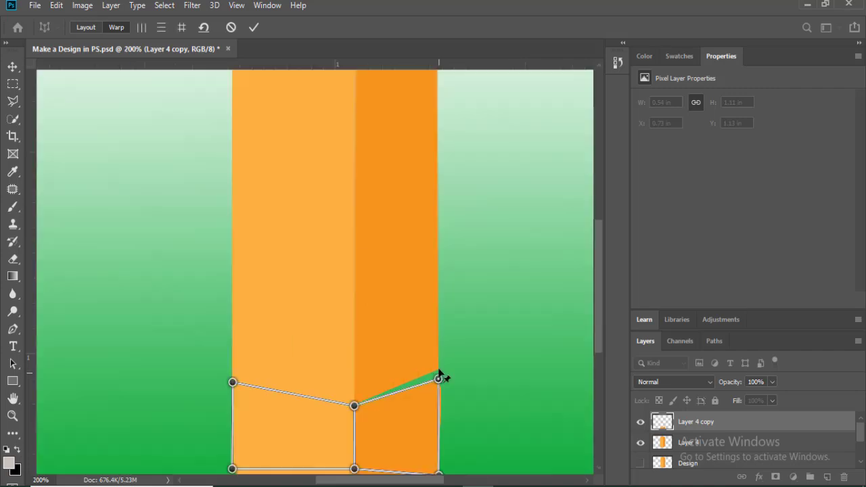
{"action": "left_click_drag", "start_coordinate": [439, 371], "coordinate": [438, 367]}
{"action": "key", "text": "Return"}
{"action": "key", "text": "ctrl+0"}
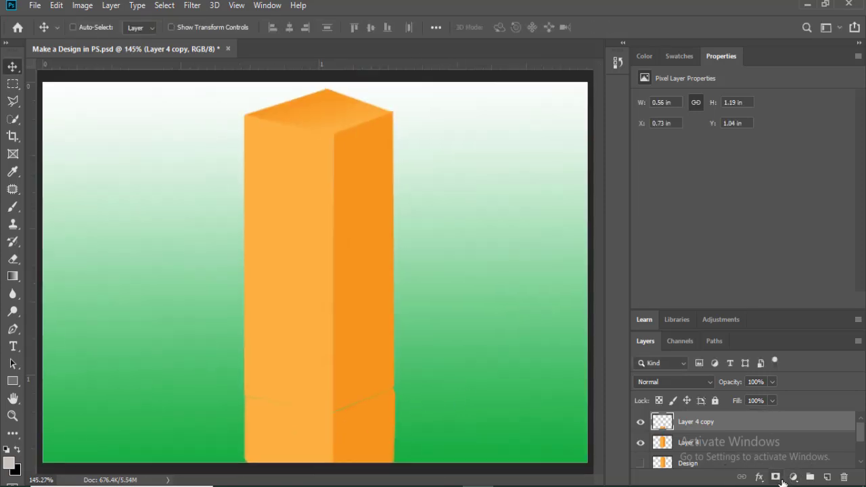
Step: Add a layer mask to Layer 4 copy and fade the reflection downward with a black-to-white gradient
{"action": "left_click", "coordinate": [775, 477]}
{"action": "key", "text": "d"}
{"action": "left_click", "coordinate": [13, 279]}
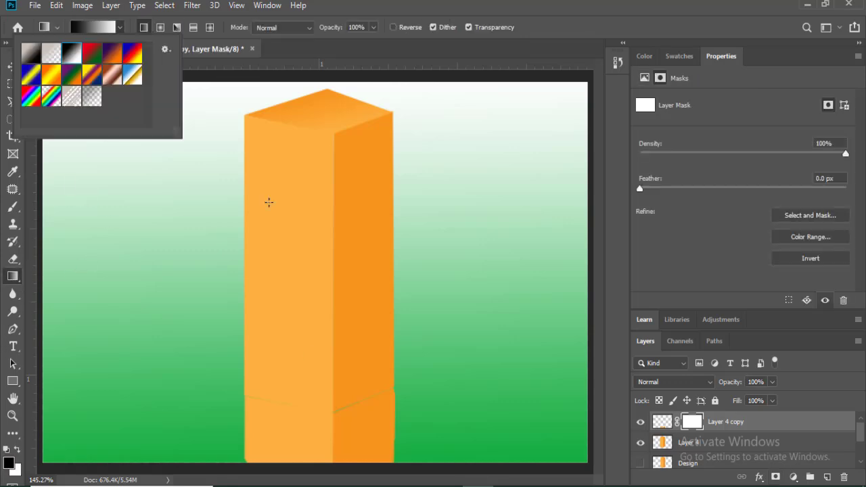
{"action": "left_click", "coordinate": [269, 202]}
{"action": "key", "text": "ctrl+minus"}
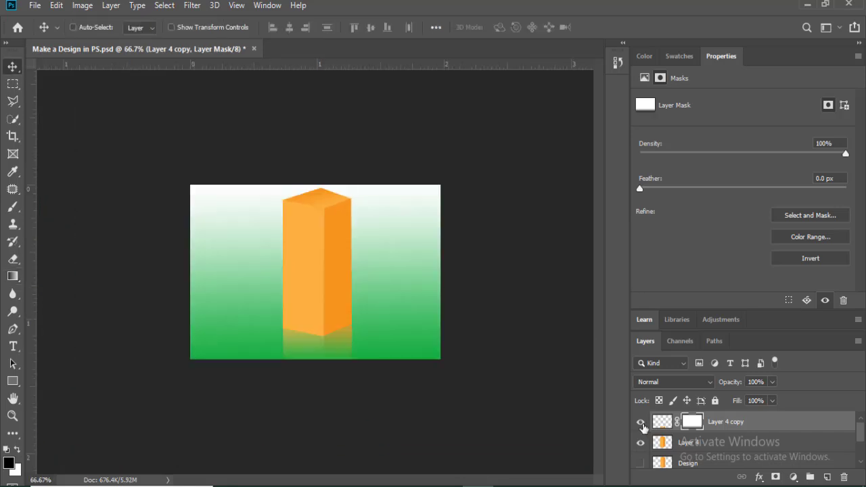
Step: Toggle the visibility of the new box layers and the Design layers to compare the two versions
{"action": "left_click", "coordinate": [641, 422]}
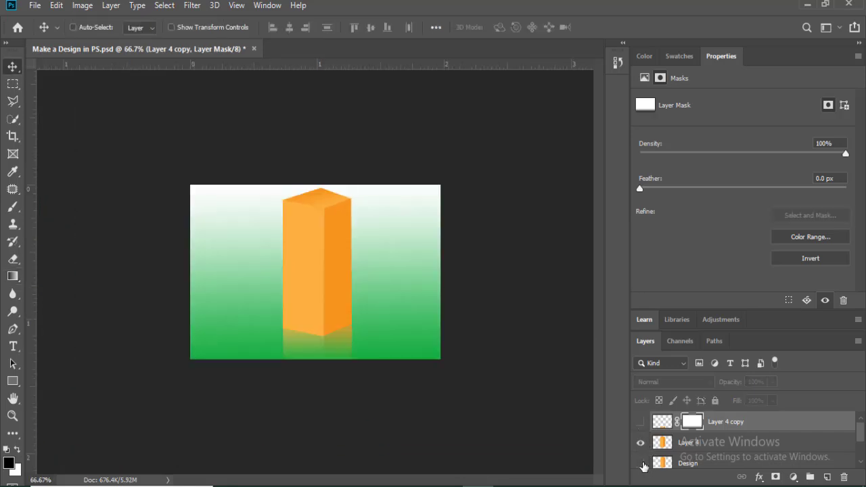
{"action": "left_click", "coordinate": [641, 444]}
{"action": "left_click", "coordinate": [643, 465]}
{"action": "scroll", "coordinate": [670, 474], "scroll_direction": "down", "scroll_amount": 1}
{"action": "left_click", "coordinate": [641, 465]}
{"action": "left_click", "coordinate": [641, 464]}
{"action": "left_click", "coordinate": [641, 444]}
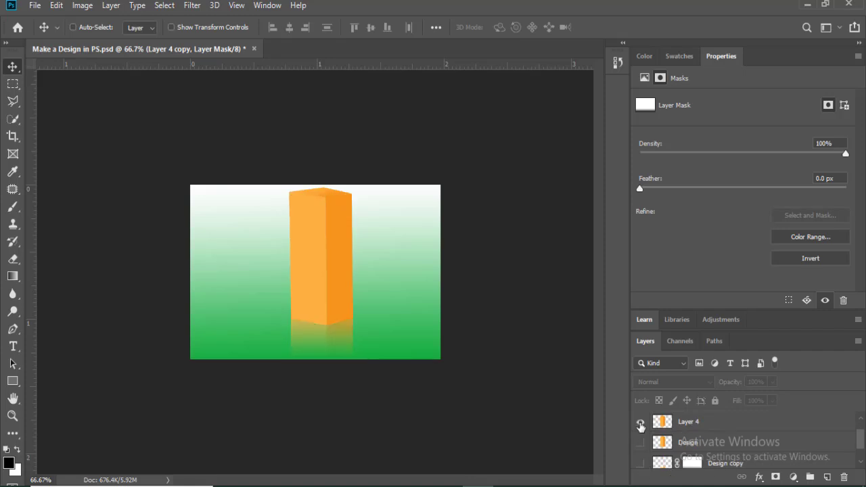